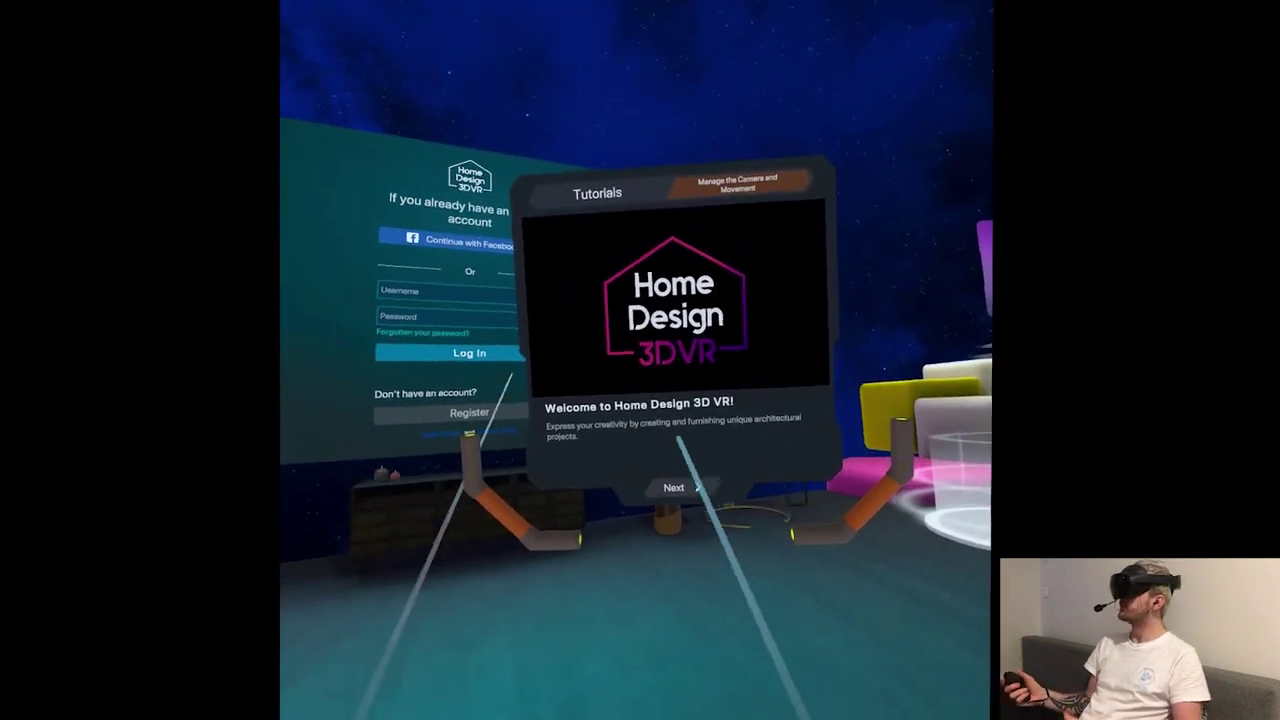
Page through the Look Around, Move an Interface, Camera Rotation and Moving Around tutorials to finish.
left_click(665, 494)
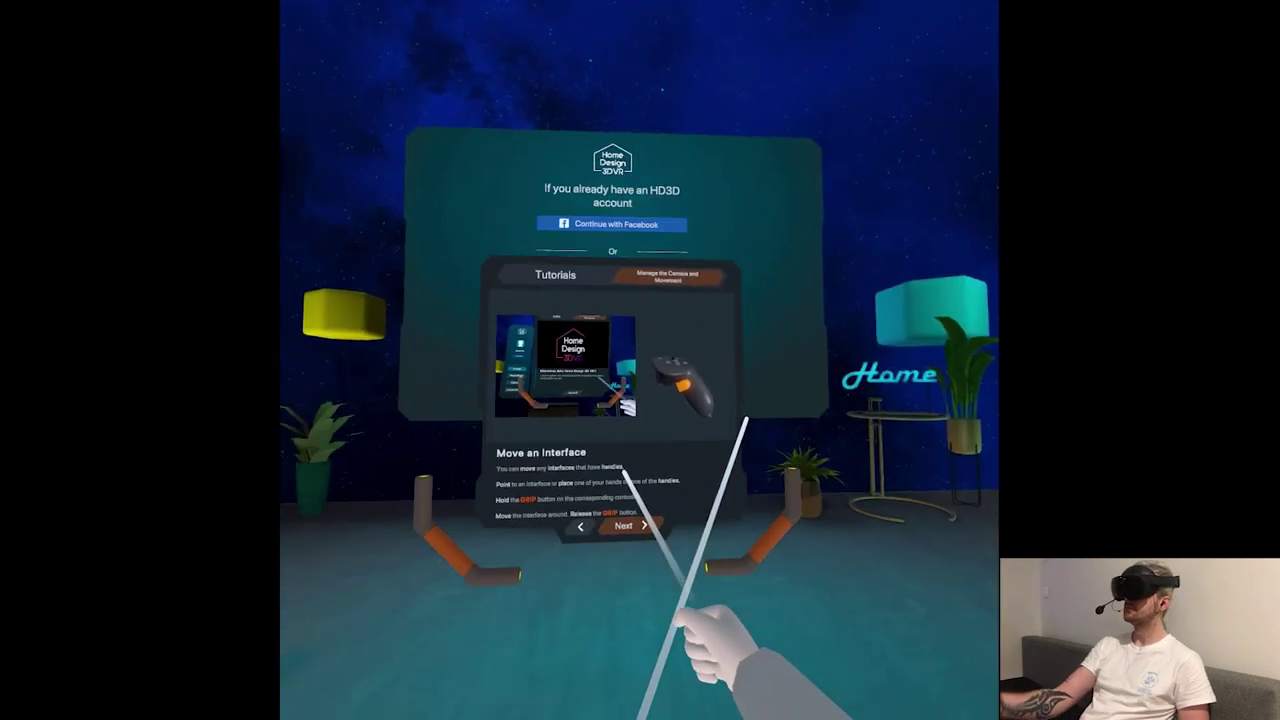
left_click(664, 467)
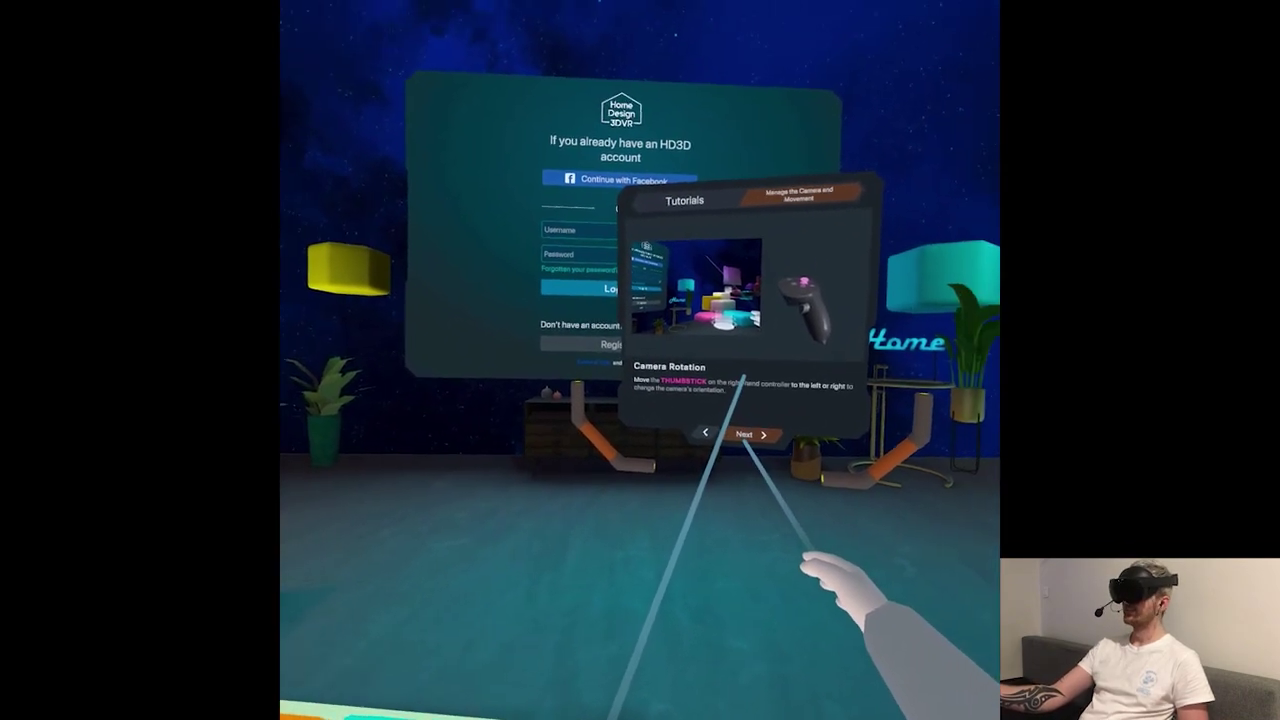
left_click(820, 411)
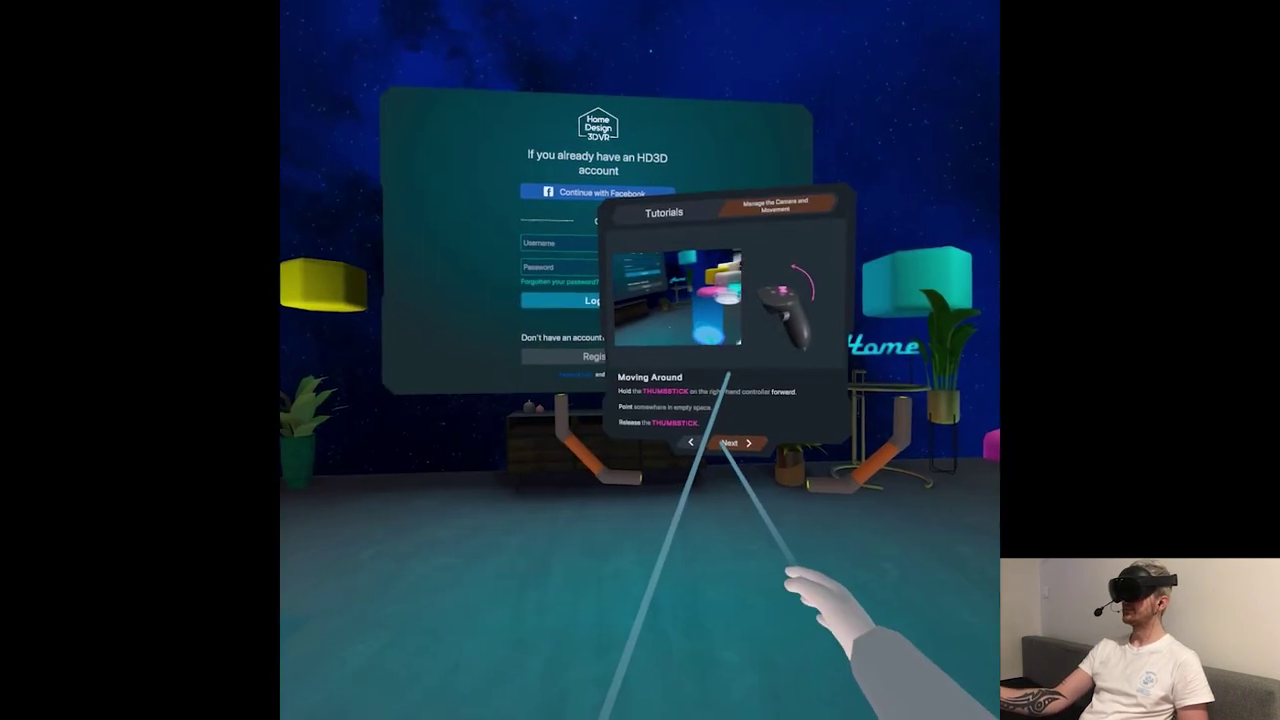
left_click(712, 447)
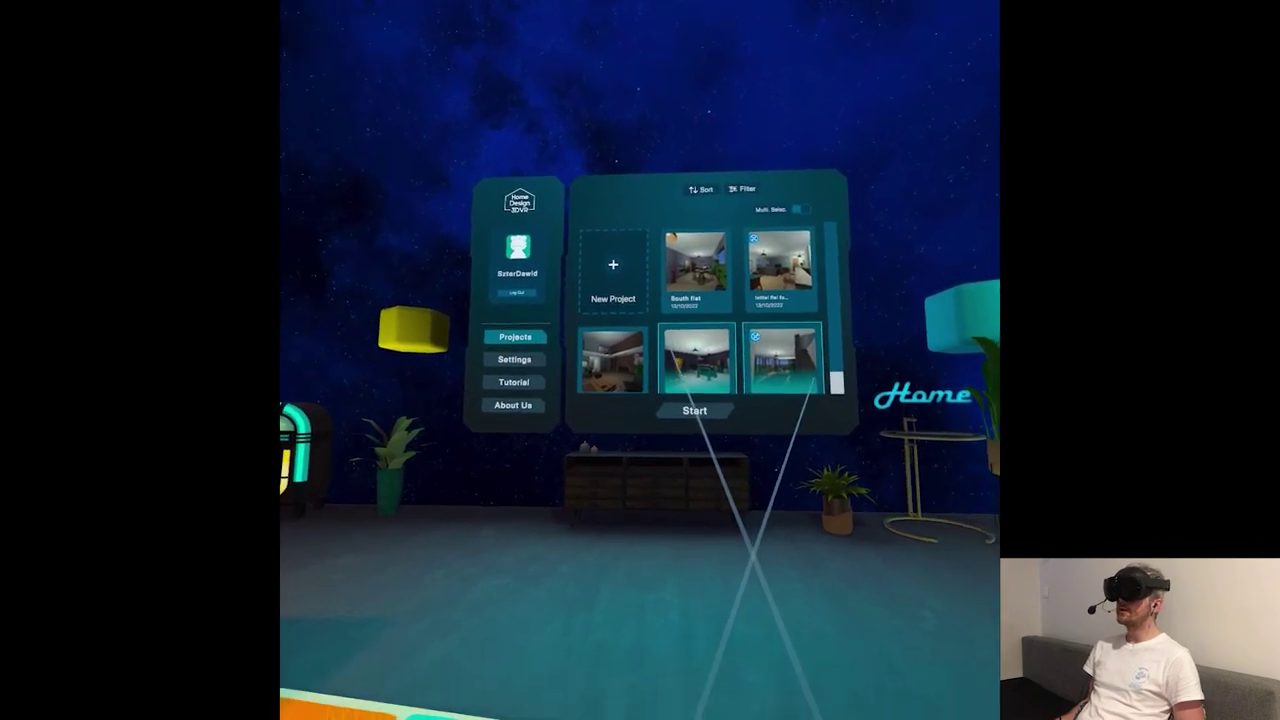
Create a new project, place an L room on the blueprint grid, then undo the placement.
left_click(613, 268)
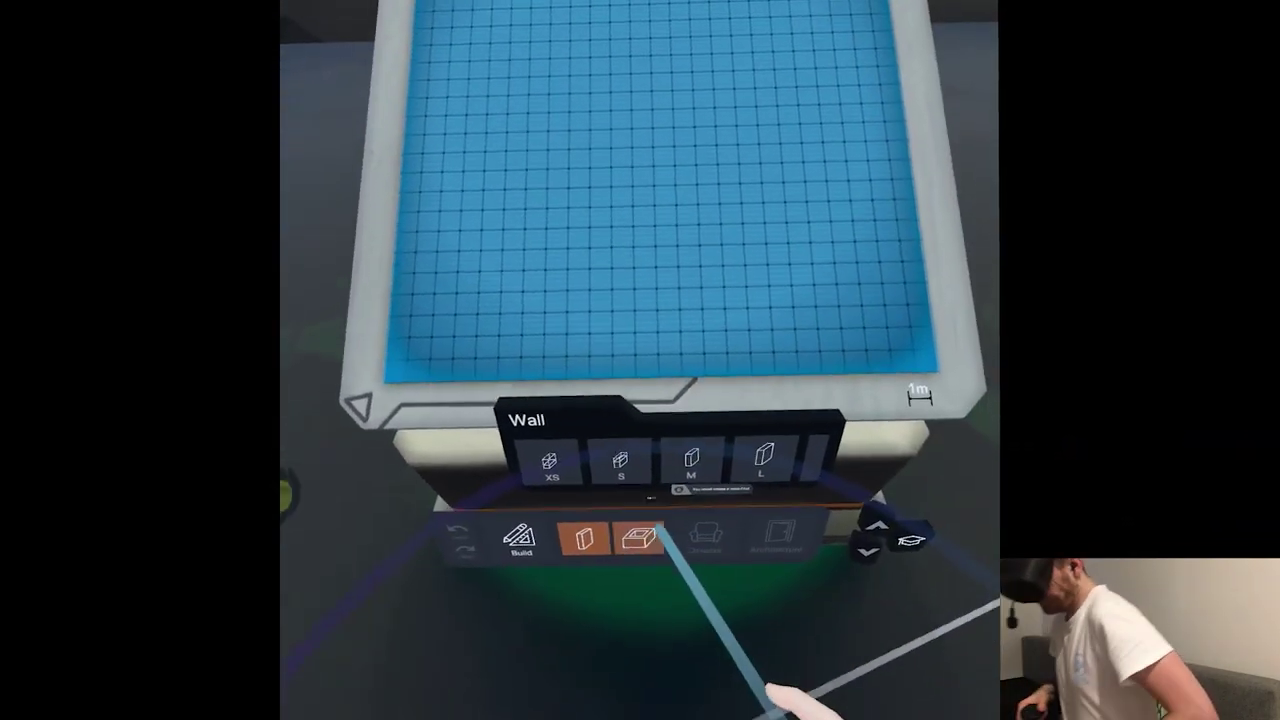
left_click(657, 553)
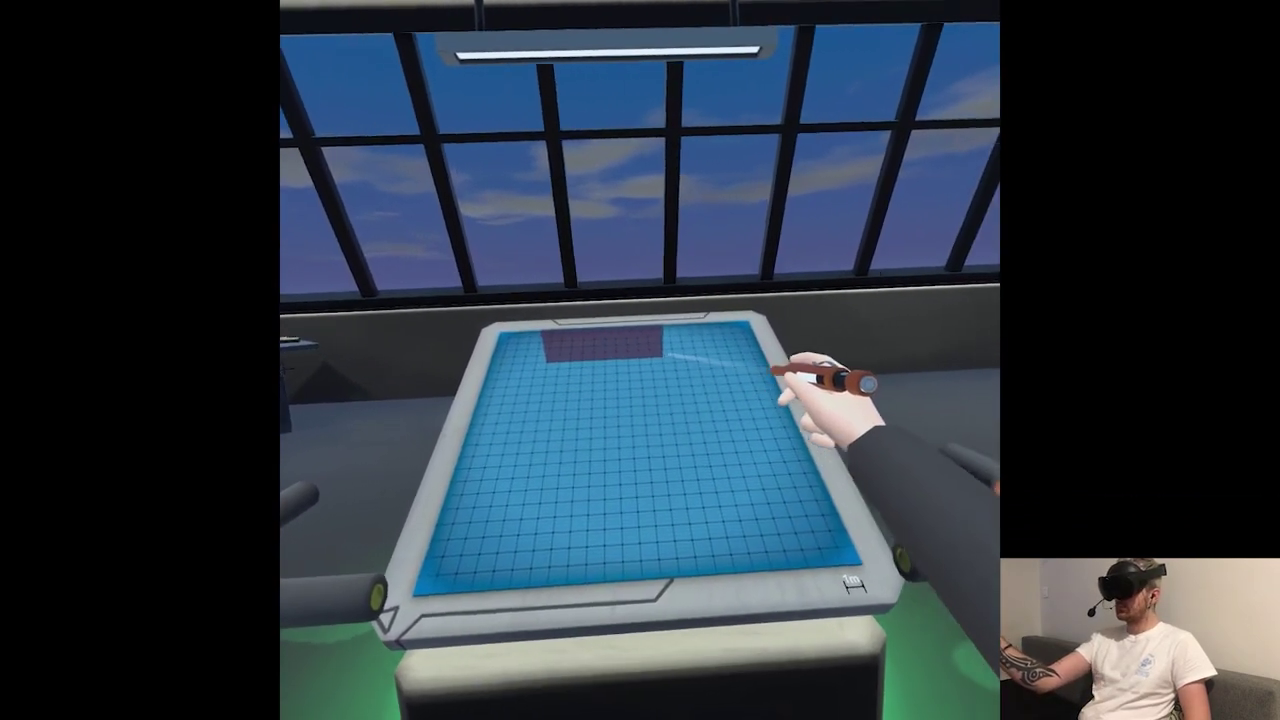
left_click(600, 345)
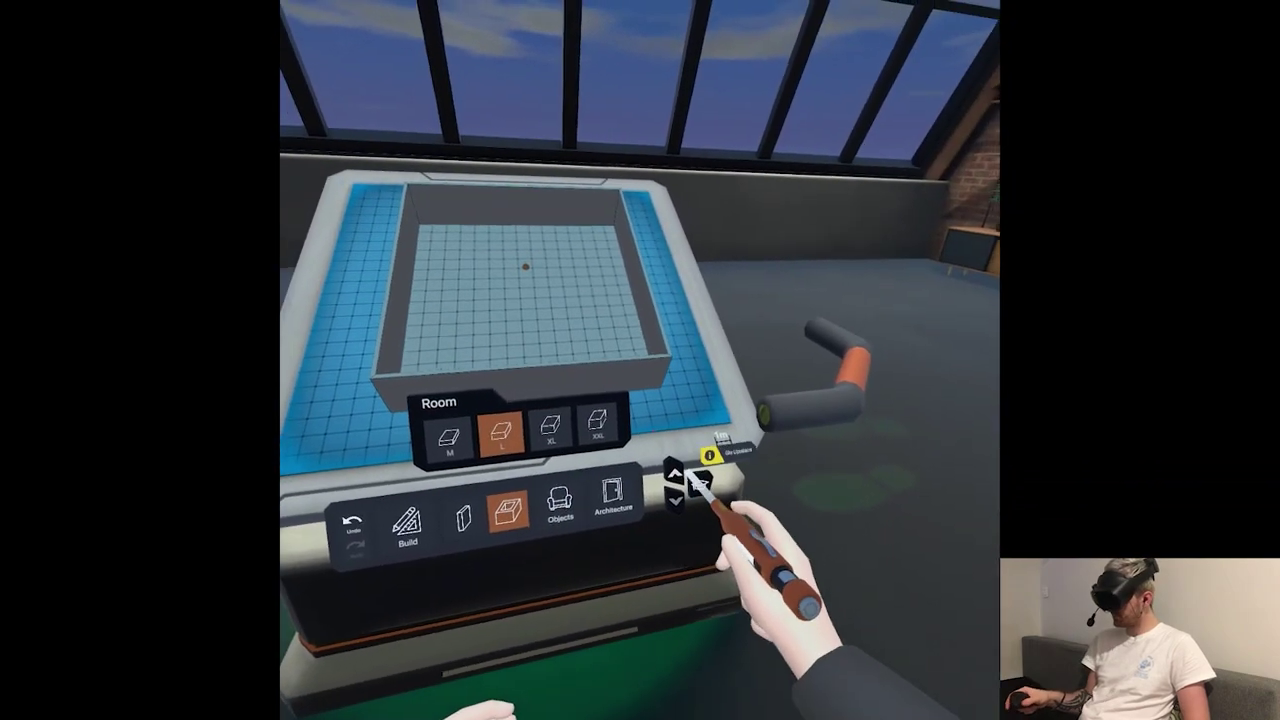
left_click(620, 515)
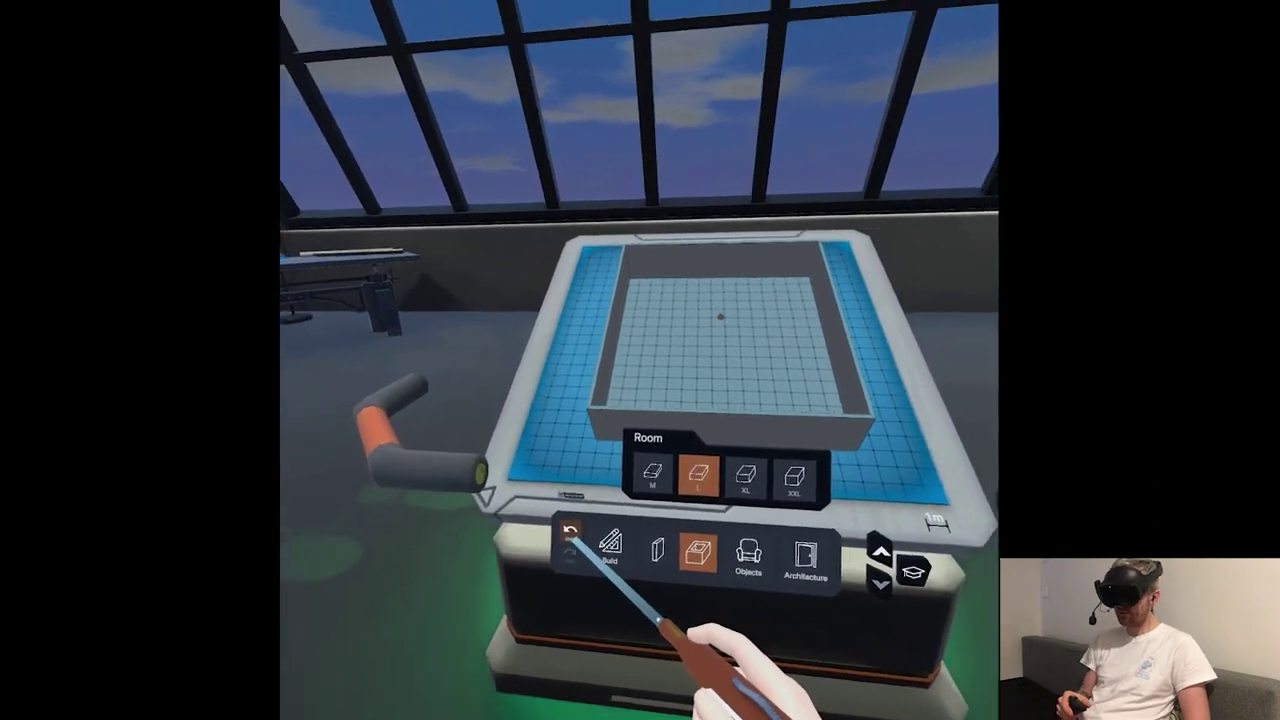
left_click(570, 532)
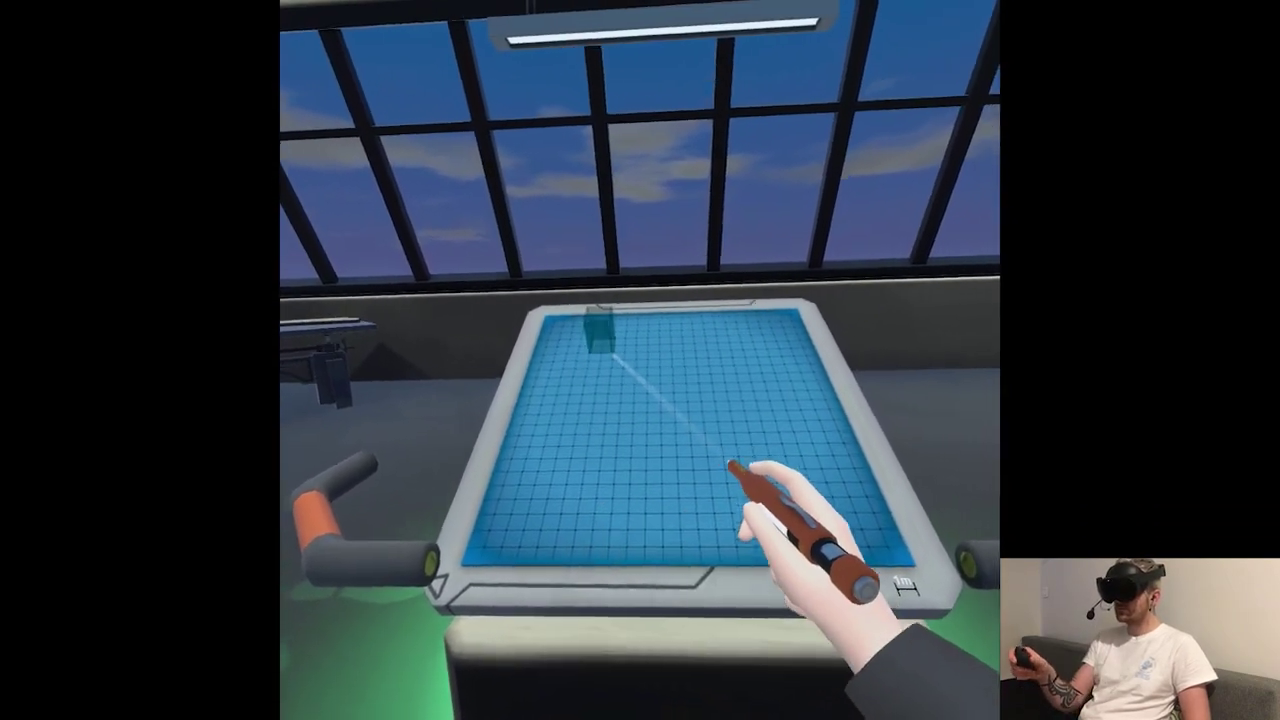
Place the room on the blueprint again and set the object catalogue to Functions.
left_click(600, 335)
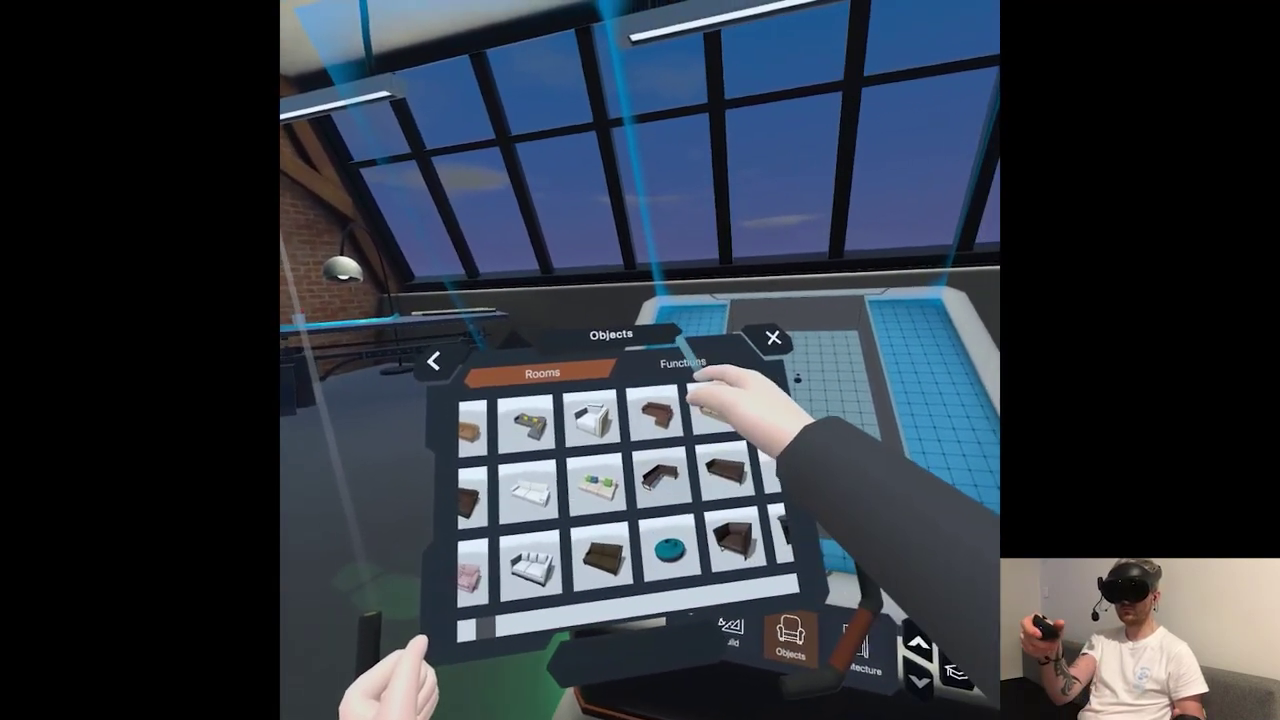
left_click(705, 362)
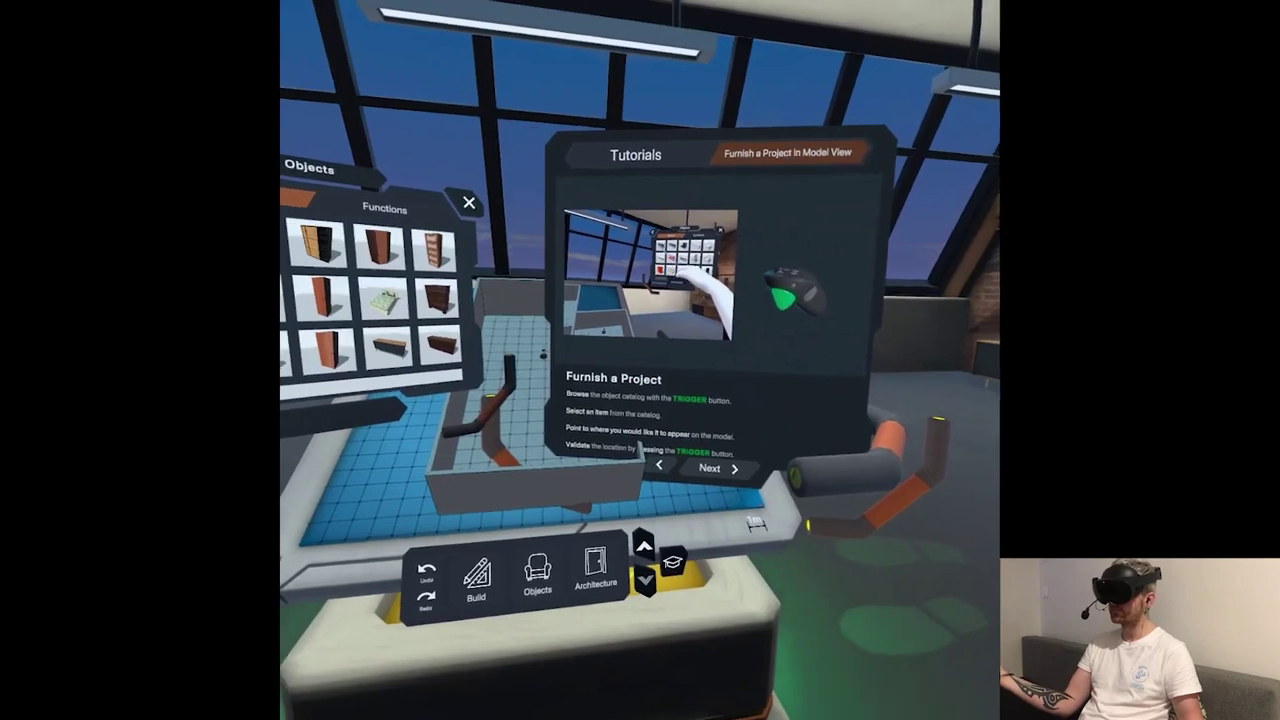
Switch the catalogue to Architecture, then leave the project from the wrist menu's Home button.
left_click(506, 650)
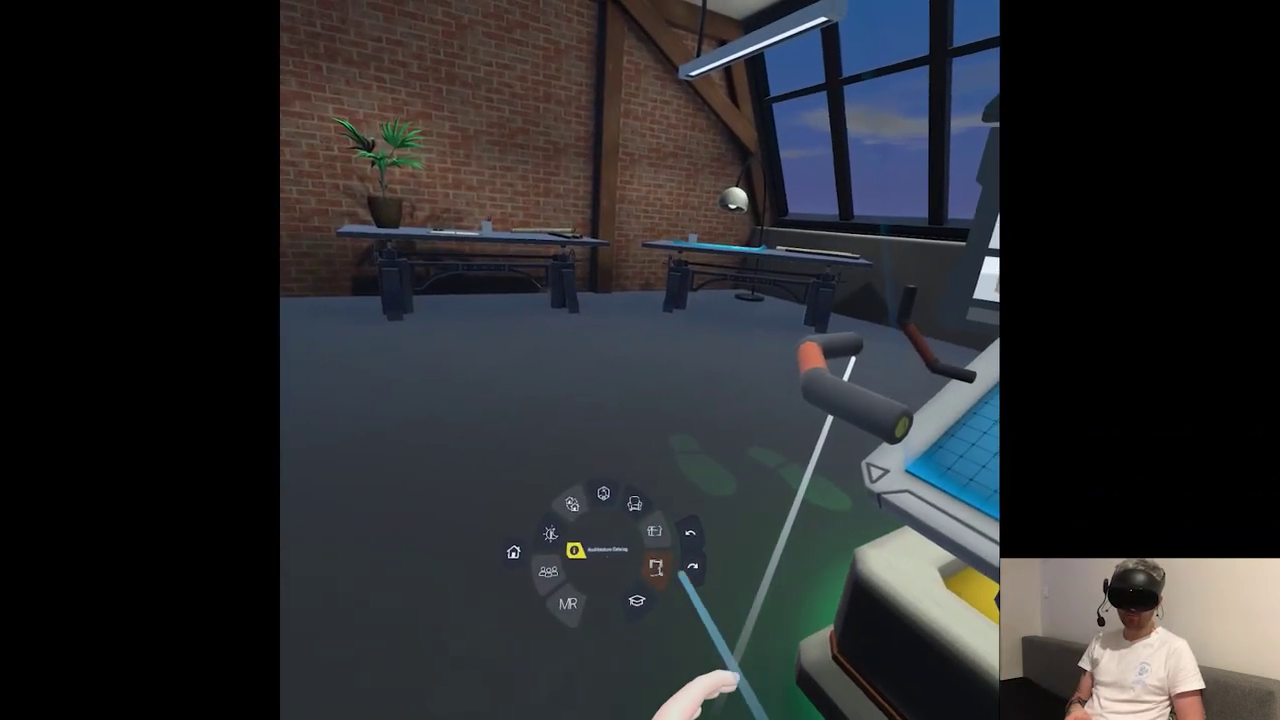
left_click(513, 551)
left_click(523, 377)
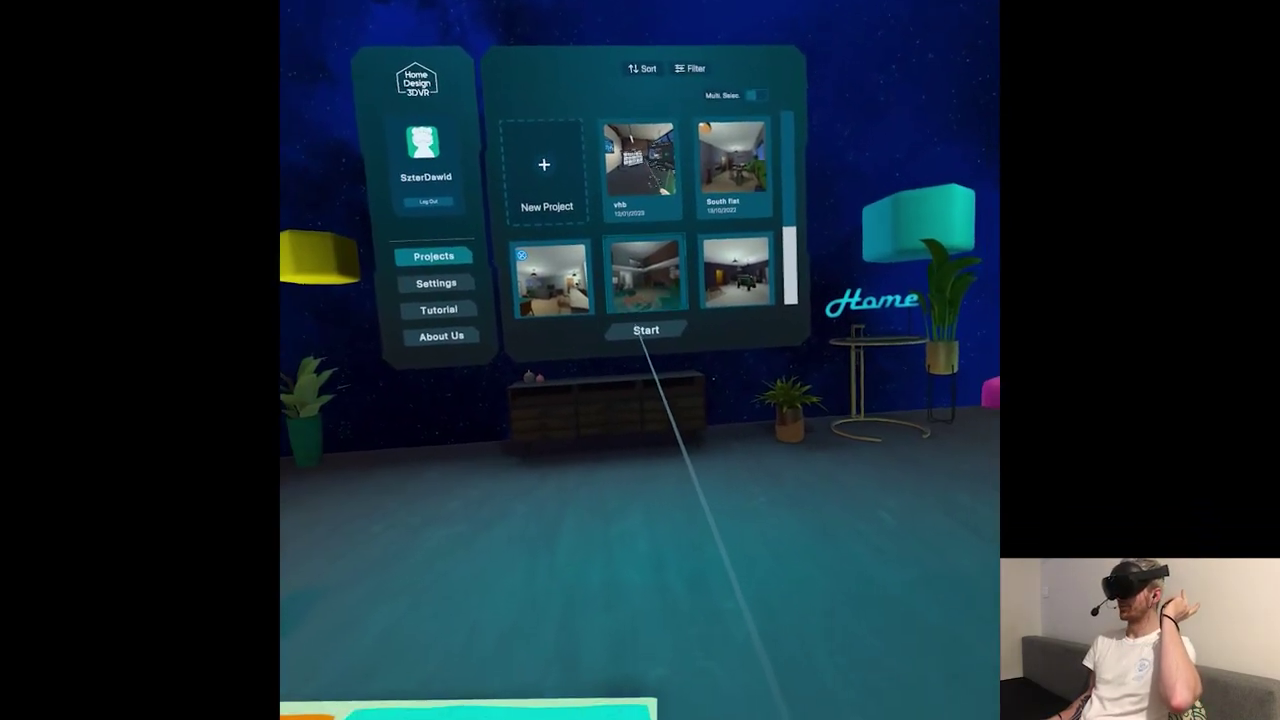
Load the furnished kitchen-dining project with the round table and stools in 3D.
left_click(644, 320)
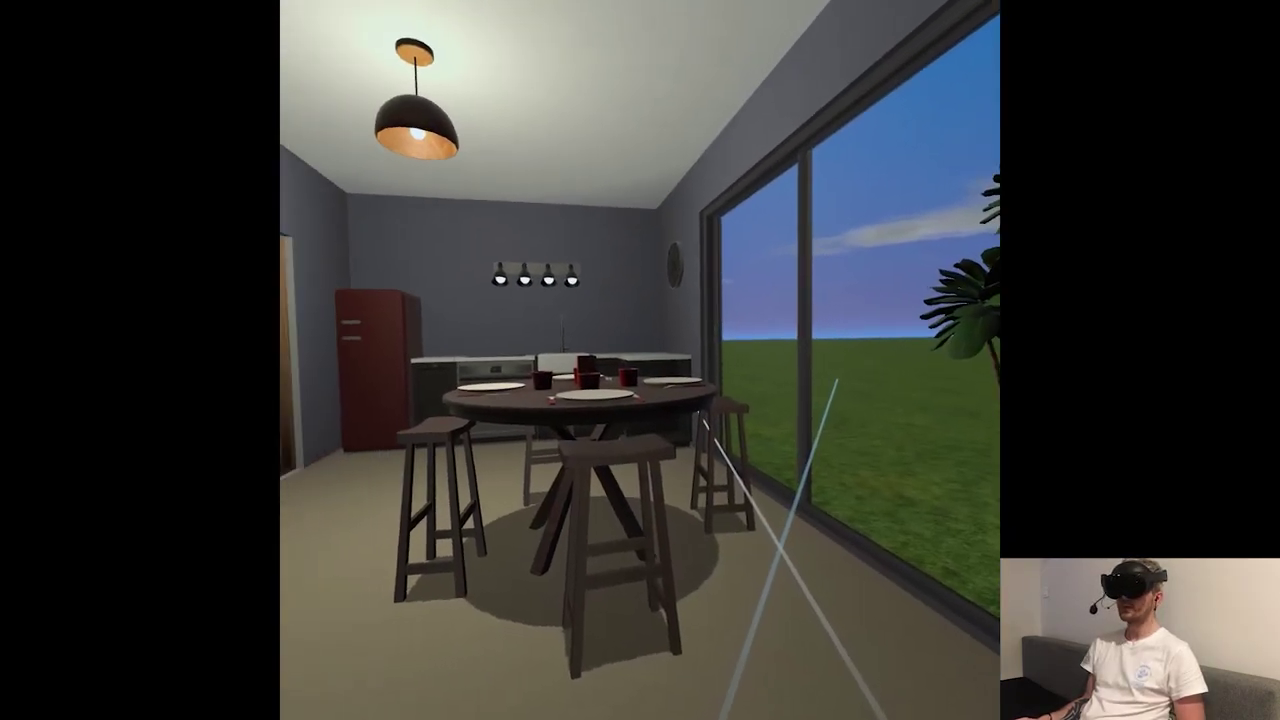